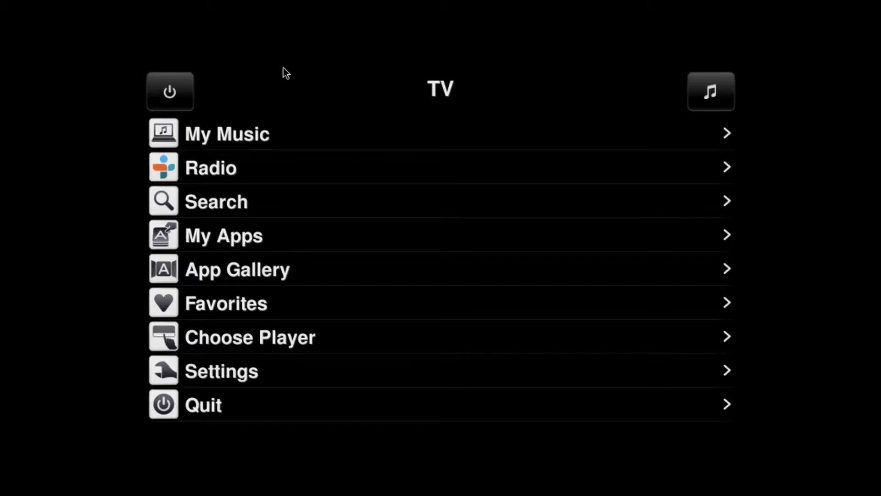
# - Check Now Playing, then go to Settings > Screen > Select Skin for HD Skin (1920x1080)
pyautogui.click(711, 94)
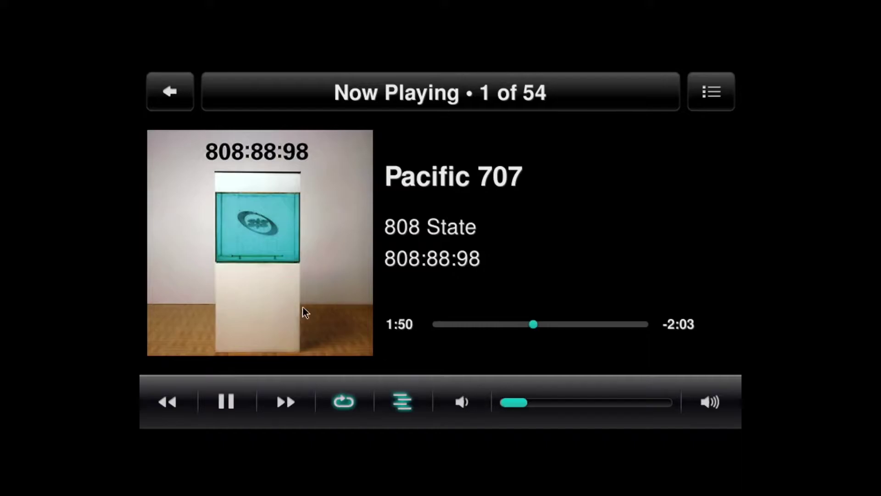
pyautogui.click(172, 94)
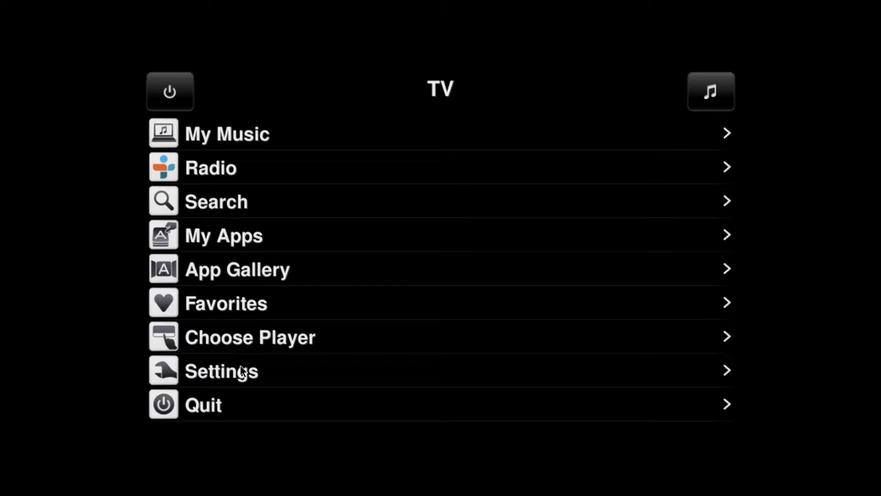
pyautogui.click(237, 370)
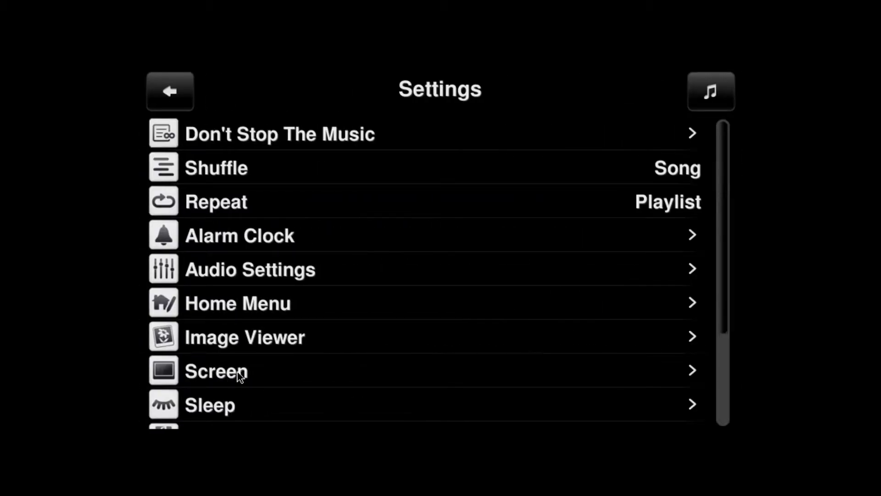
pyautogui.click(237, 372)
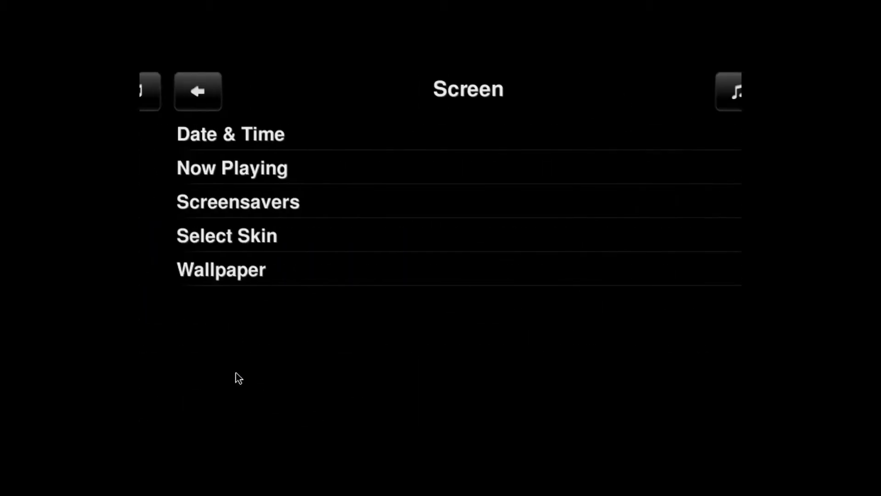
pyautogui.click(192, 240)
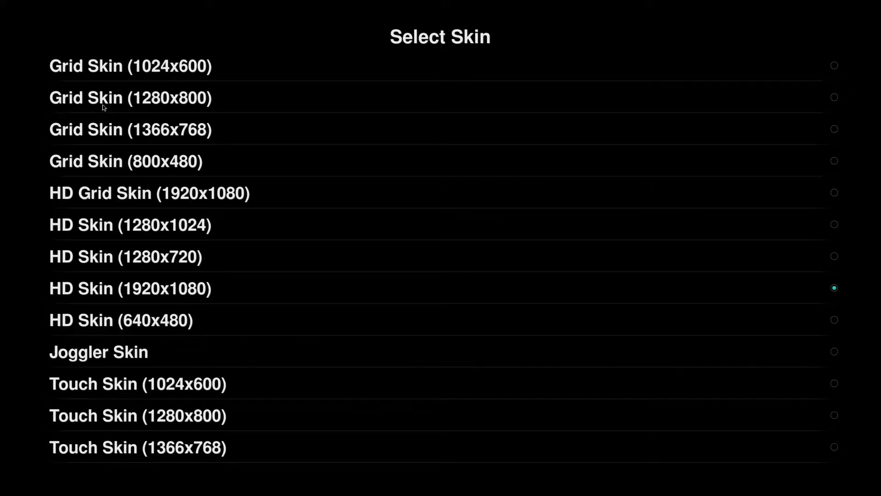
# - Back out to the TV home menu and open Now Playing
pyautogui.press('Left')
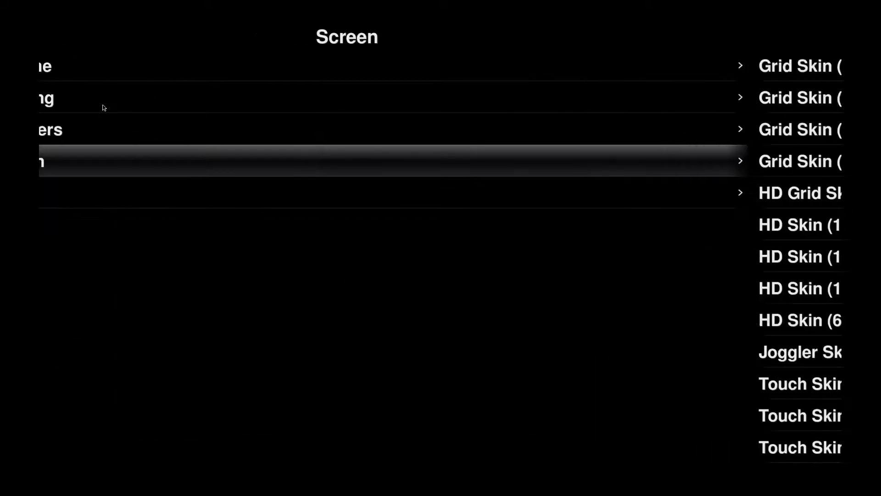
pyautogui.press('Left')
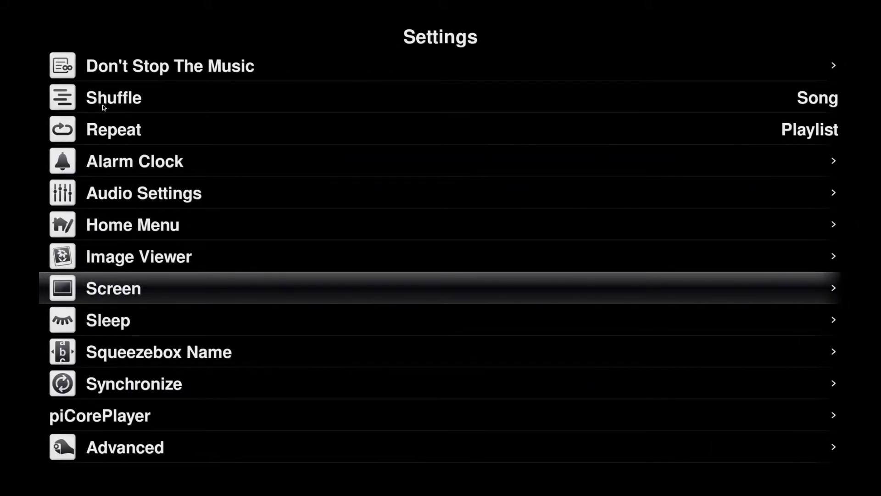
pyautogui.press('Left')
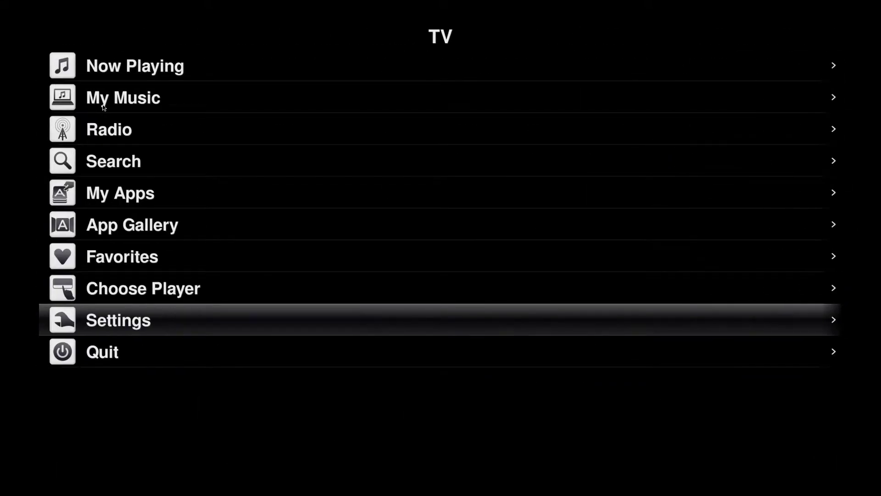
pyautogui.press('Up')
pyautogui.press('Up')
pyautogui.press('Up')
pyautogui.press('Up')
pyautogui.press('Up')
pyautogui.press('Up')
pyautogui.press('Up')
pyautogui.press('Up')
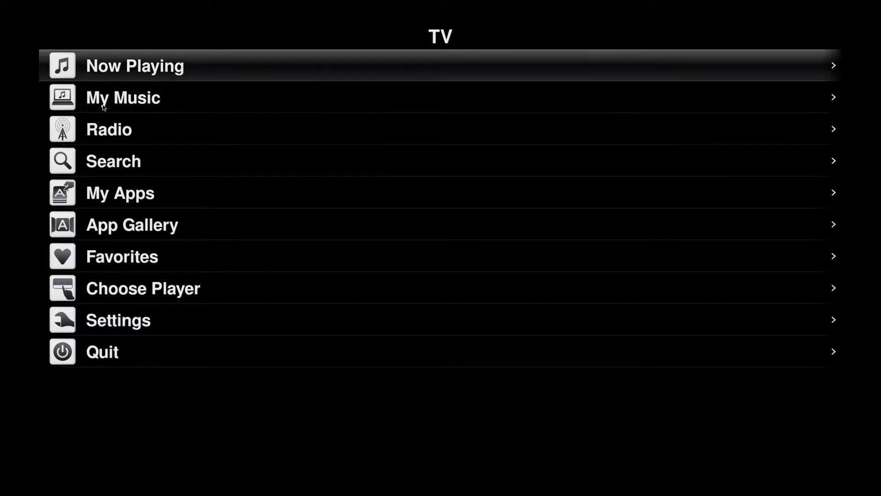
pyautogui.press('Right')
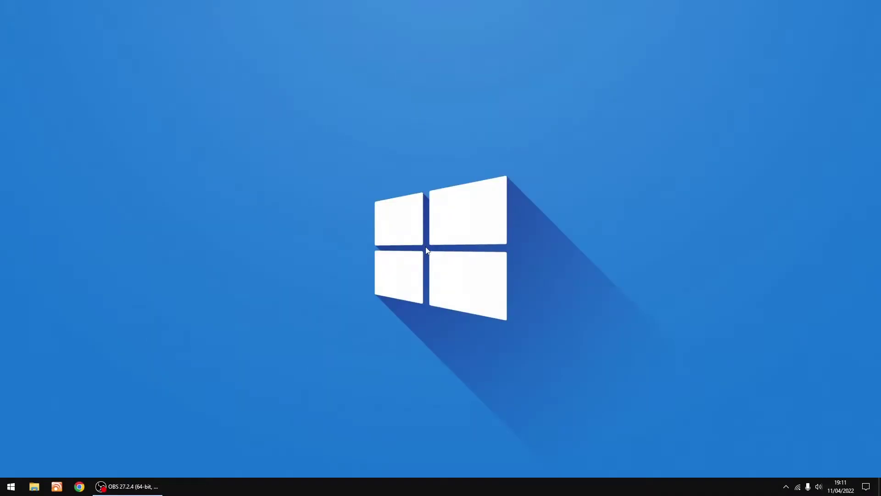
# - Launch WinSCP from the Start menu app list
pyautogui.click(11, 486)
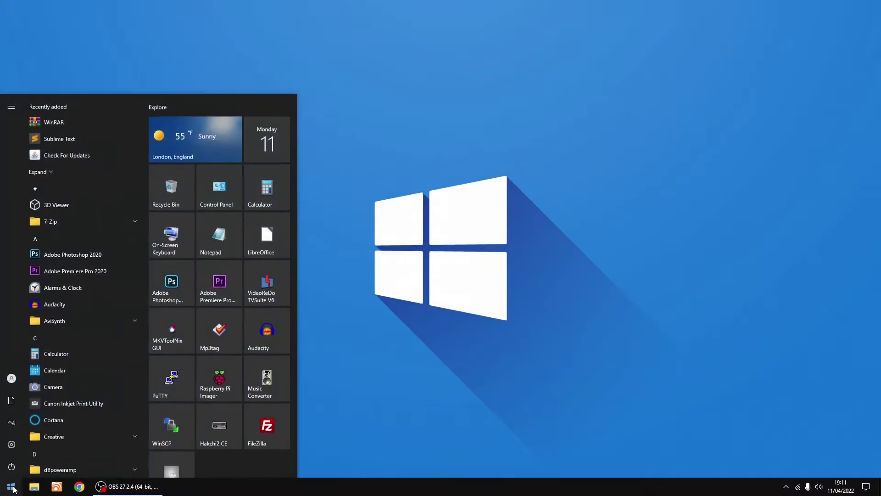
pyautogui.click(169, 426)
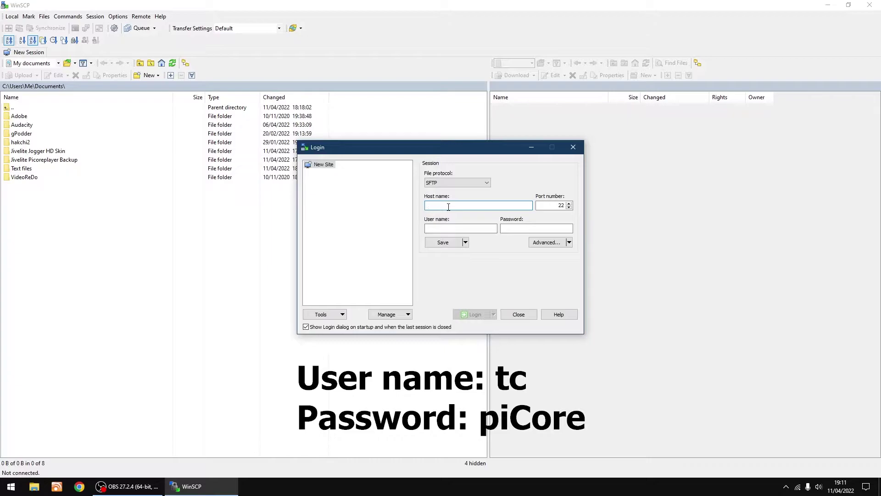
pyautogui.write('19')
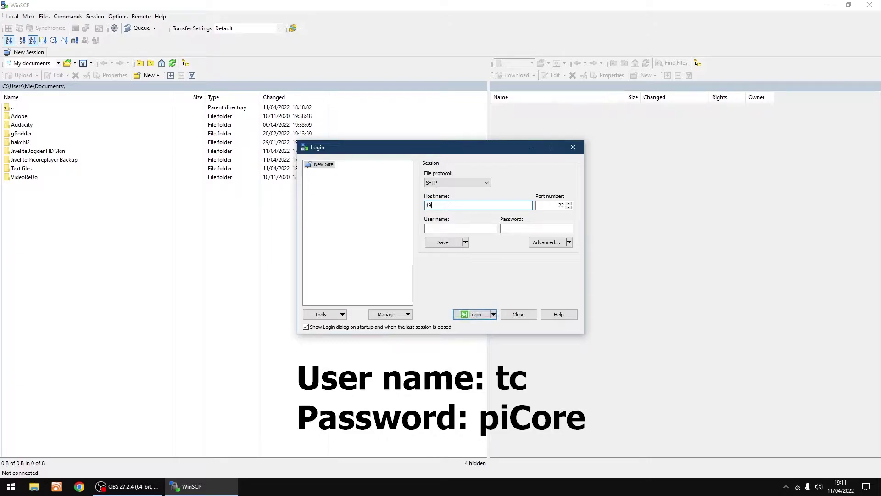
pyautogui.write('2.168.')
pyautogui.write('1.181')
# - Enter user name and password for 192.168.1.181, and save it as a site with password
pyautogui.click(455, 228)
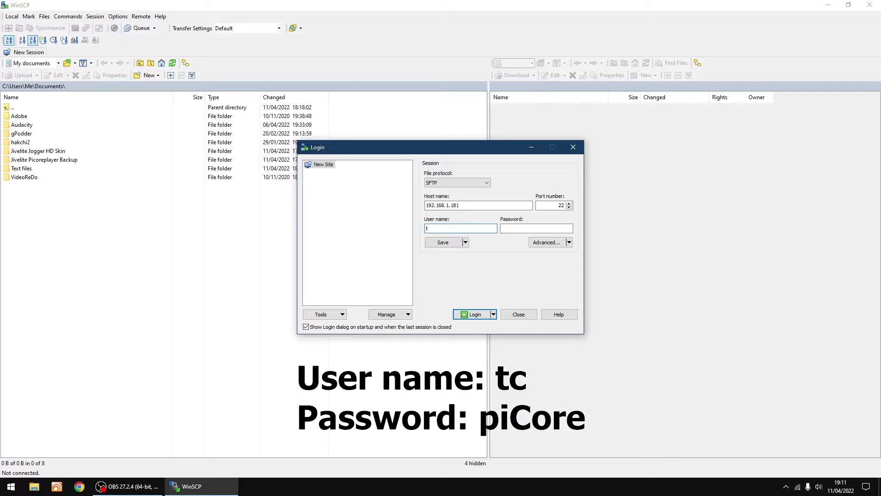
pyautogui.write('tc')
pyautogui.click(517, 229)
pyautogui.click(465, 242)
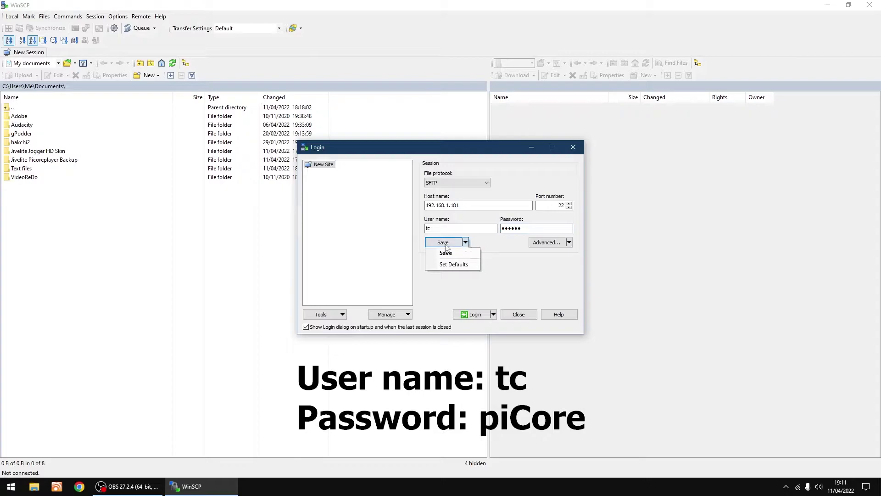
pyautogui.click(445, 252)
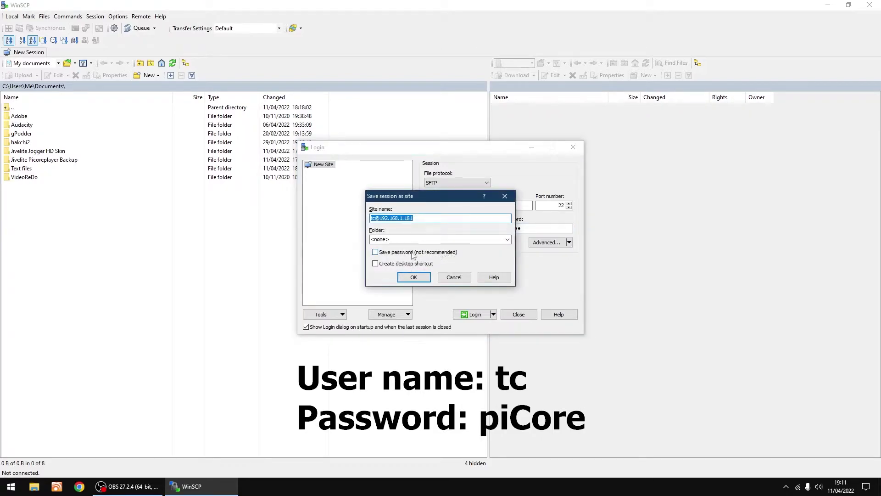
pyautogui.click(399, 253)
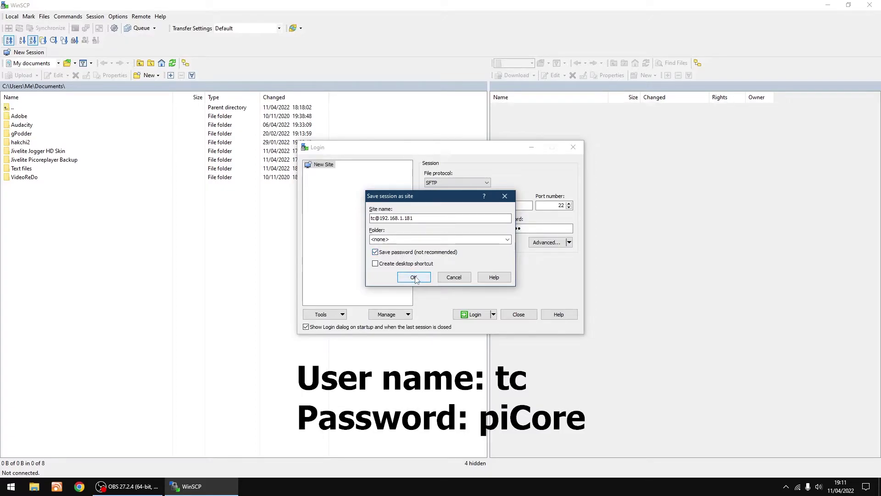
pyautogui.click(413, 278)
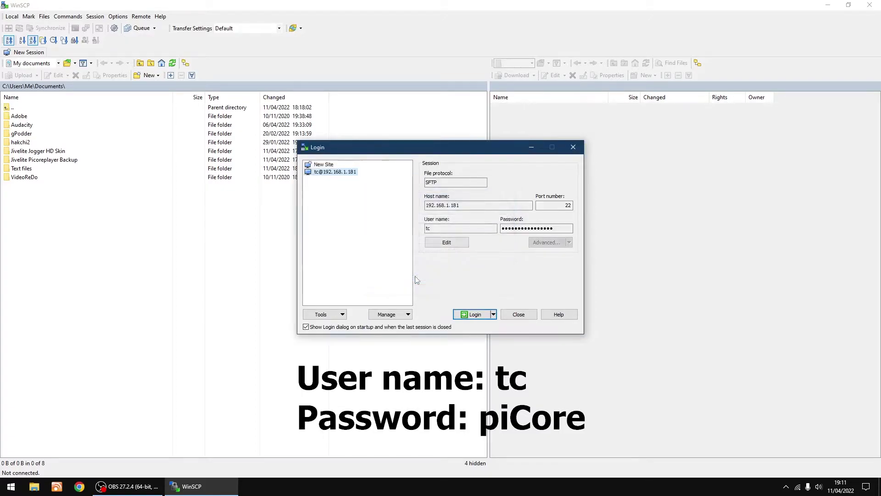
# - Log in to the player, accept the updated host key, and go to the remote root folder
pyautogui.click(474, 314)
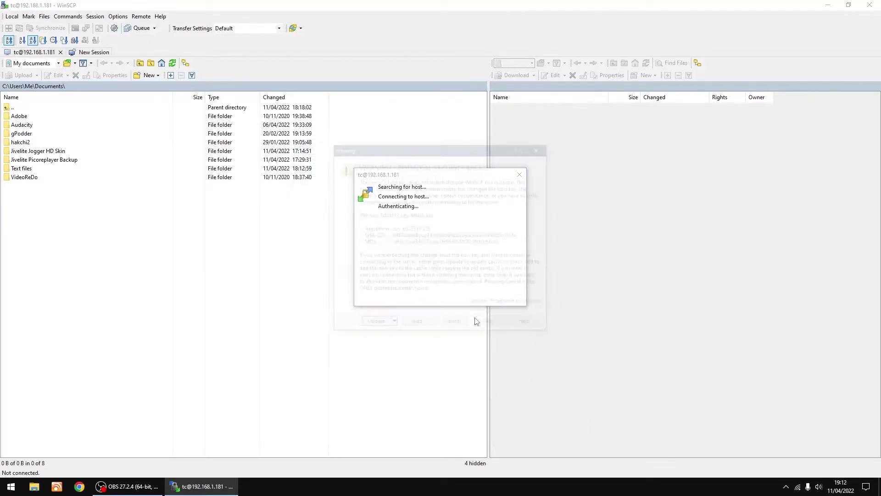
pyautogui.click(373, 324)
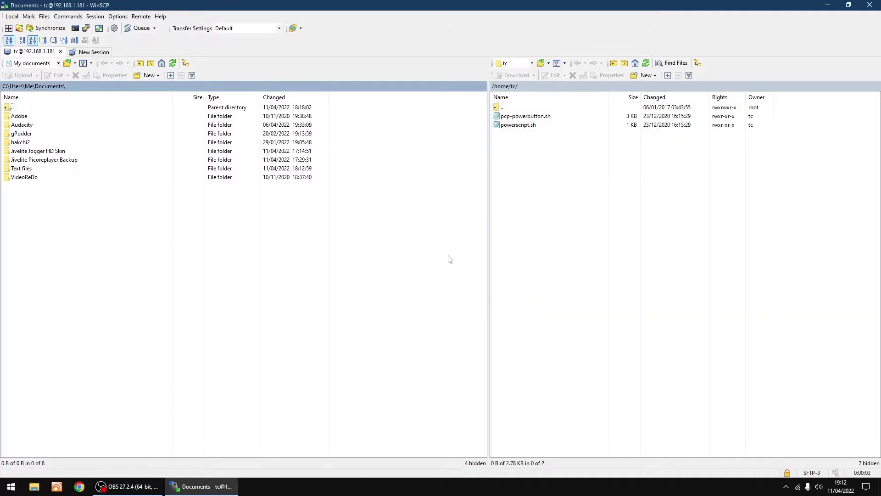
pyautogui.click(532, 63)
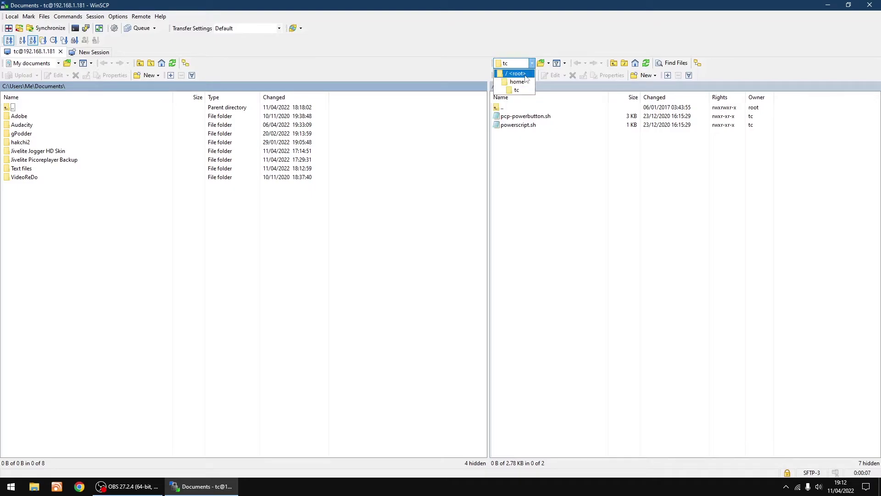
pyautogui.click(524, 75)
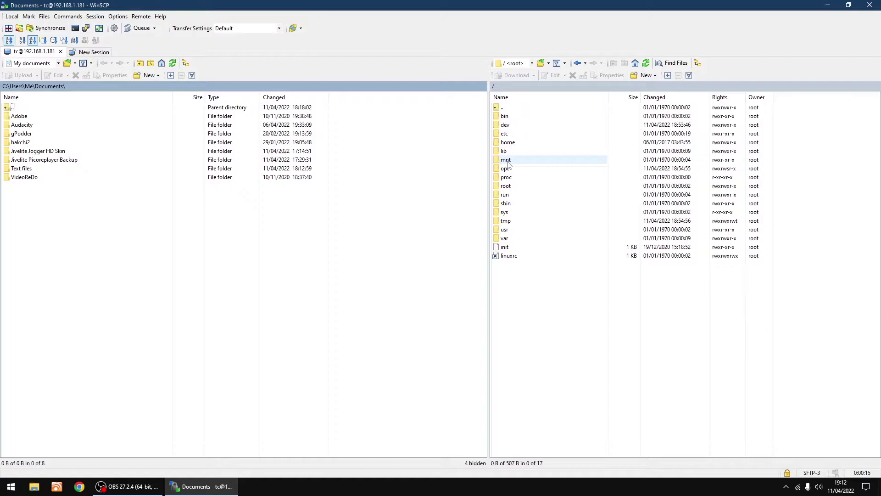
# - Open the remote mnt, mmcblk0p2 and tce folders
pyautogui.doubleClick(507, 161)
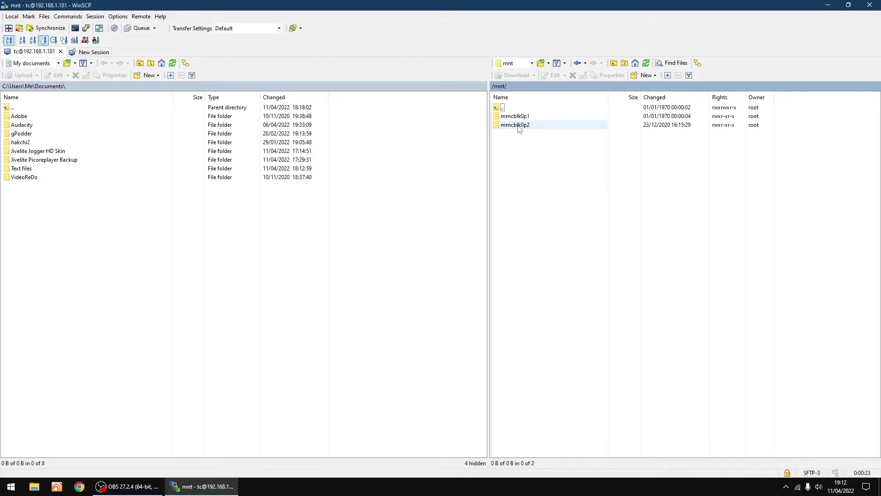
pyautogui.doubleClick(516, 124)
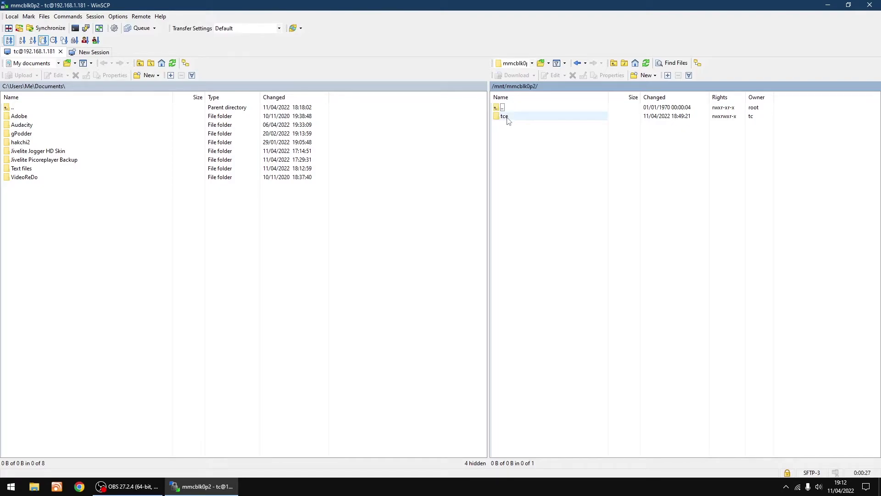
pyautogui.doubleClick(505, 120)
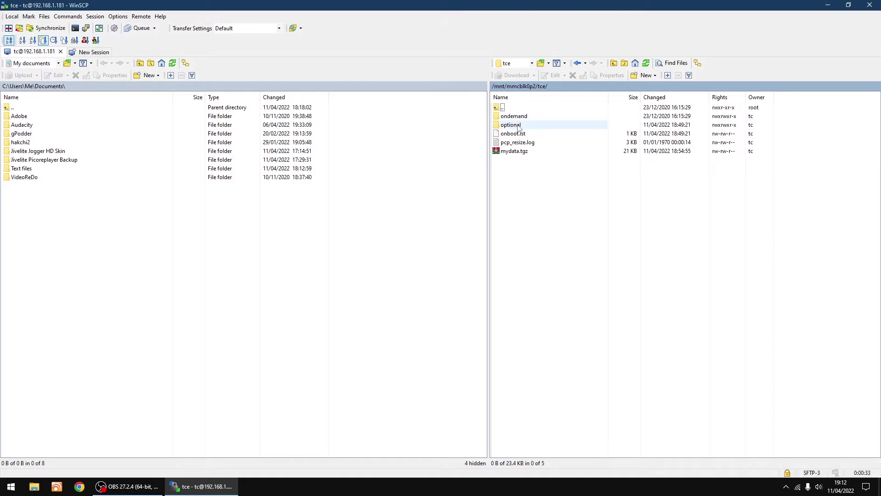
# - Download pcp-jivelite.tcz from optional into the local jivelite backup folder
pyautogui.doubleClick(516, 128)
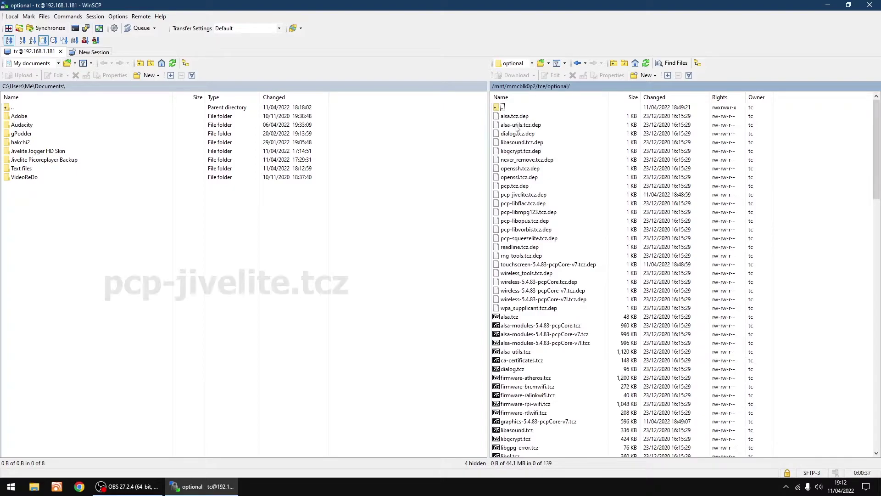
pyautogui.scroll(-1, 523, 138)
pyautogui.scroll(-2, 533, 154)
pyautogui.scroll(-2, 533, 154)
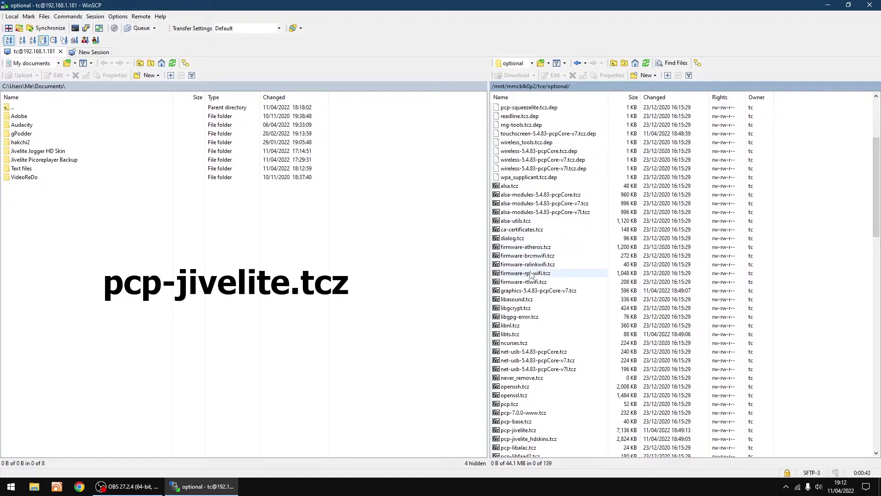
pyautogui.scroll(-2, 530, 272)
pyautogui.scroll(-2, 531, 274)
pyautogui.scroll(-2, 530, 273)
pyautogui.scroll(-1, 532, 269)
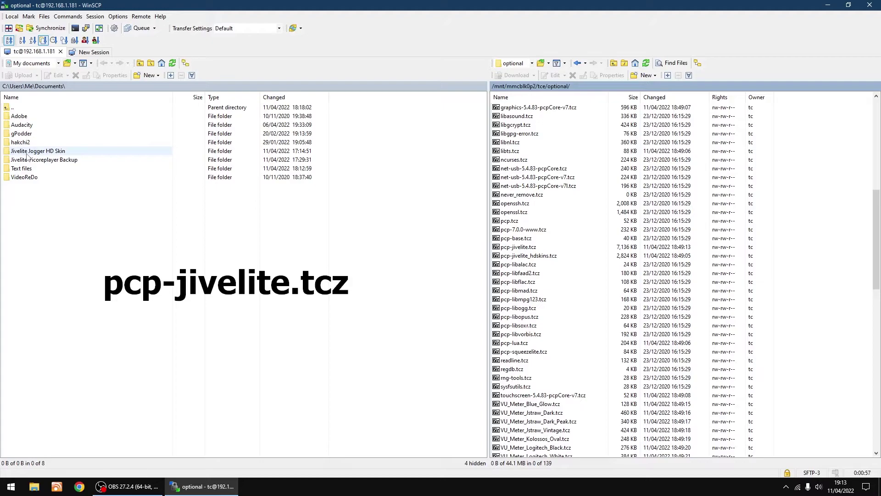
pyautogui.doubleClick(28, 159)
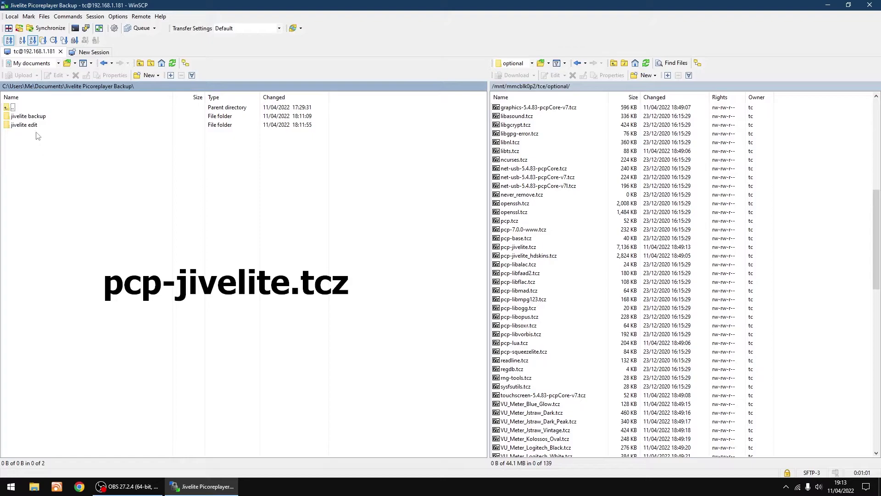
pyautogui.doubleClick(33, 118)
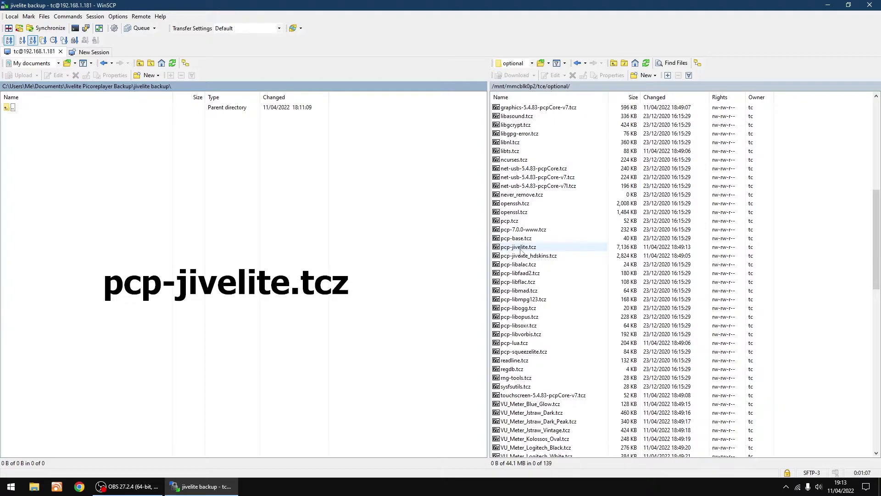
pyautogui.moveTo(521, 251); pyautogui.dragTo(50, 213)
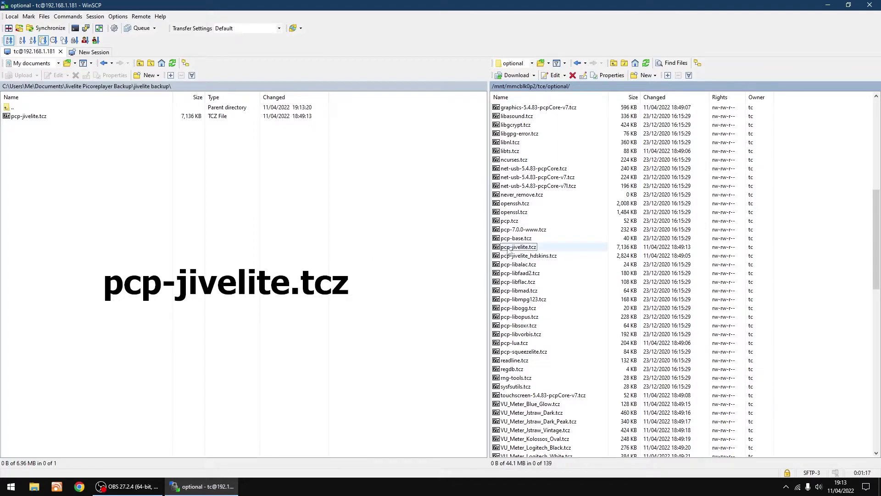
# - Delete the original pcp-jivelite.tcz from the player's optional folder
pyautogui.rightClick(512, 249)
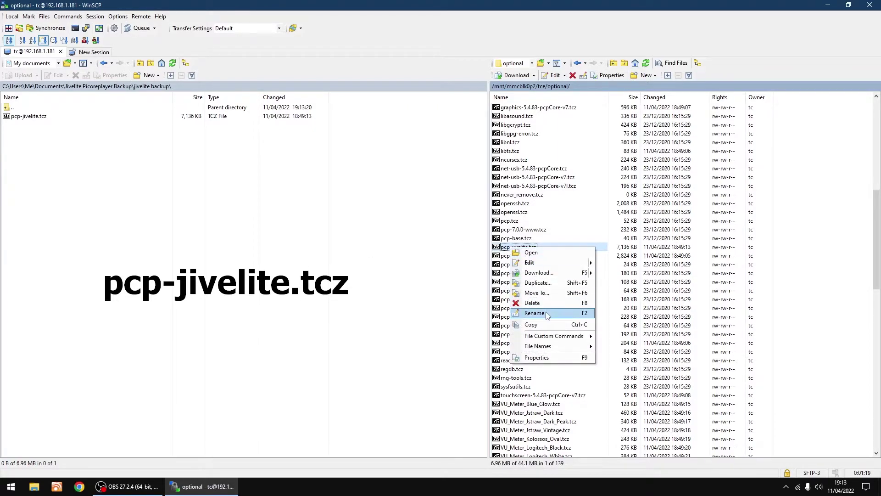
pyautogui.click(546, 308)
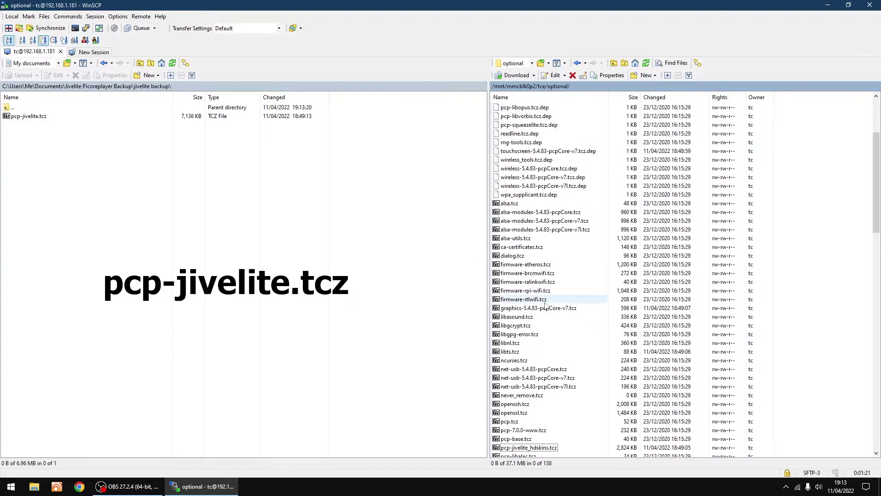
pyautogui.doubleClick(7, 109)
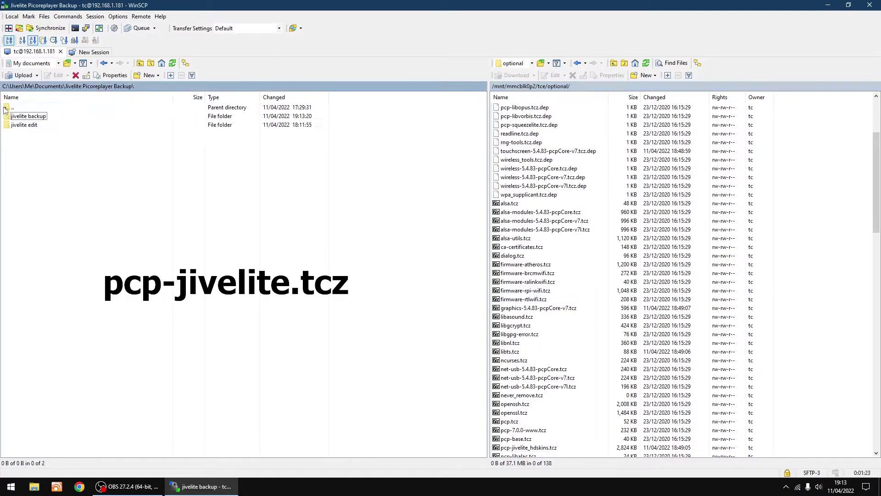
# - Upload pcp-jivelite.tcz from the local jivelite edit folder to optional, then close WinSCP
pyautogui.doubleClick(24, 126)
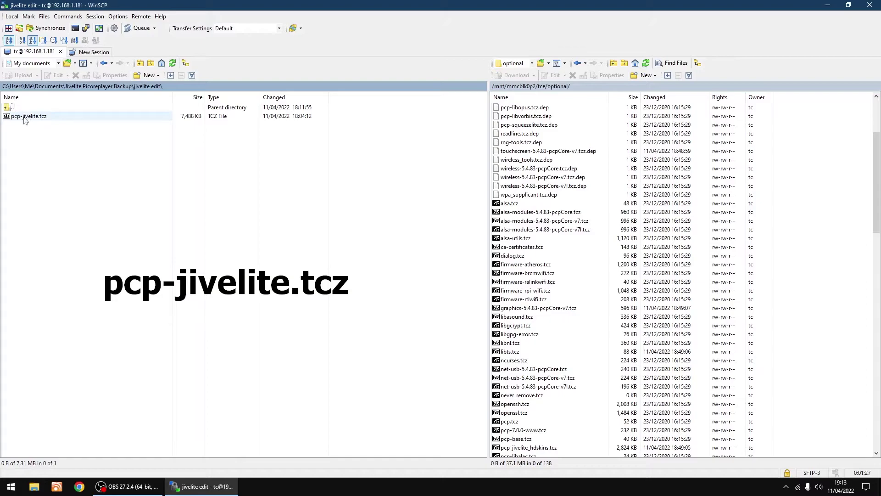
pyautogui.click(25, 118)
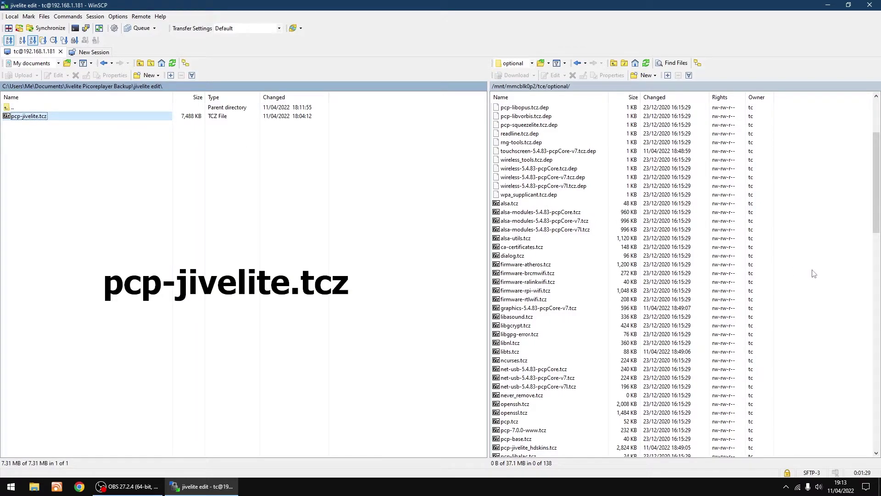
pyautogui.moveTo(26, 118); pyautogui.dragTo(812, 274)
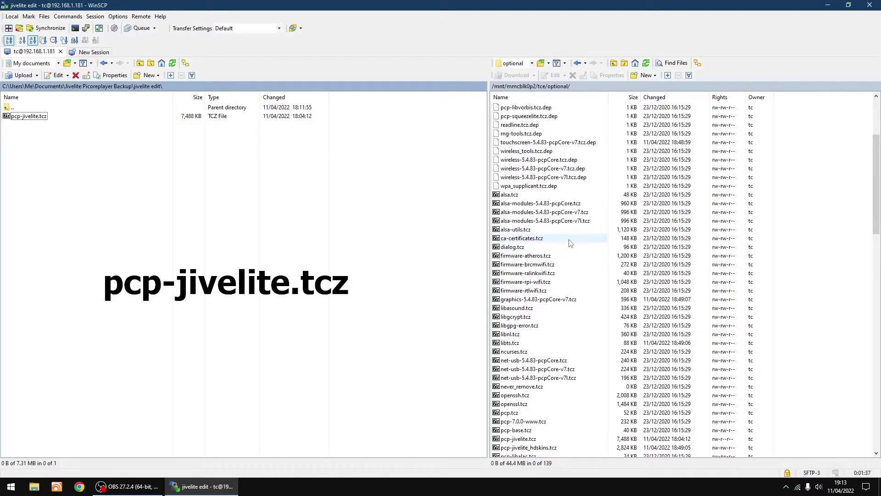
pyautogui.scroll(-1, 569, 242)
pyautogui.scroll(-3, 569, 242)
pyautogui.scroll(-2, 568, 244)
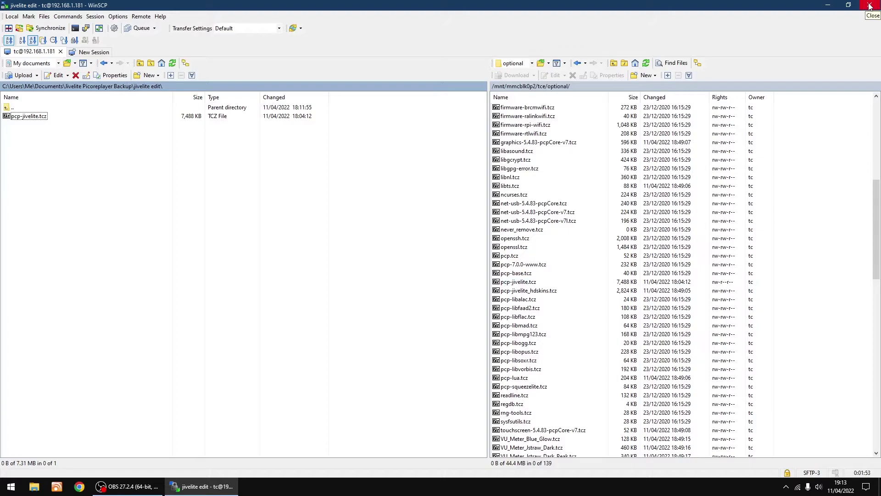
pyautogui.click(870, 6)
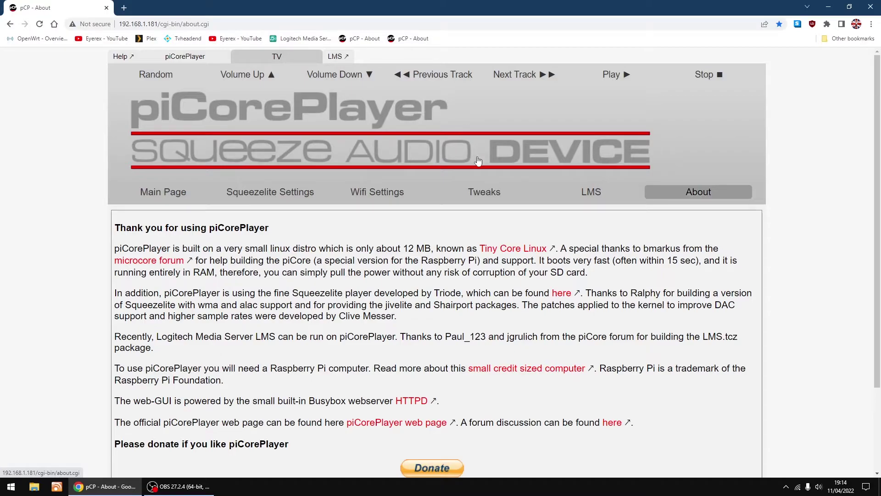
# - Review Jivelite Setup on the Tweaks page (autostart, 180° rotation, 1920x1080), then return to Main Page
pyautogui.click(482, 197)
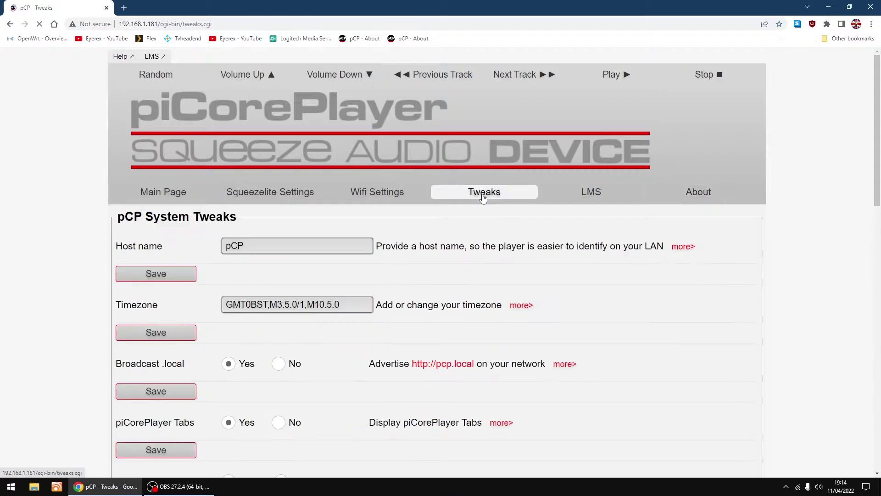
pyautogui.scroll(-3, 324, 252)
pyautogui.scroll(-3, 325, 253)
pyautogui.scroll(-3, 326, 253)
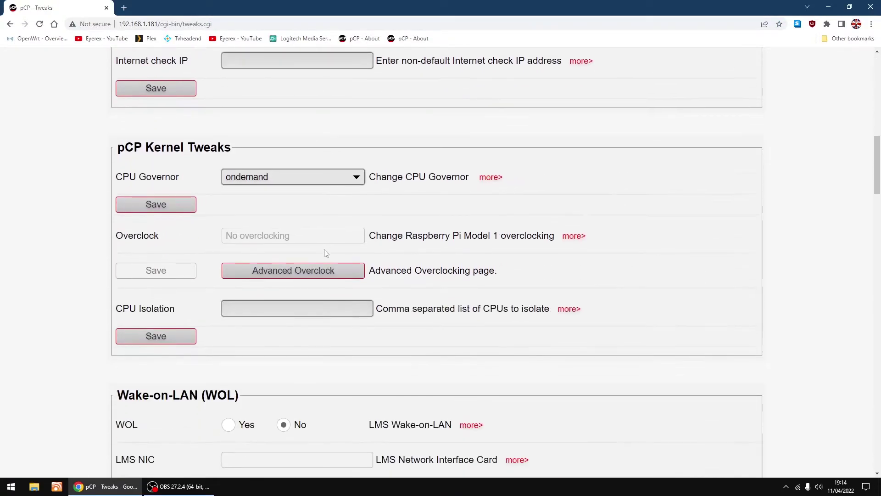
pyautogui.scroll(-3, 324, 253)
pyautogui.scroll(-3, 325, 253)
pyautogui.scroll(-3, 324, 252)
pyautogui.scroll(-1, 325, 253)
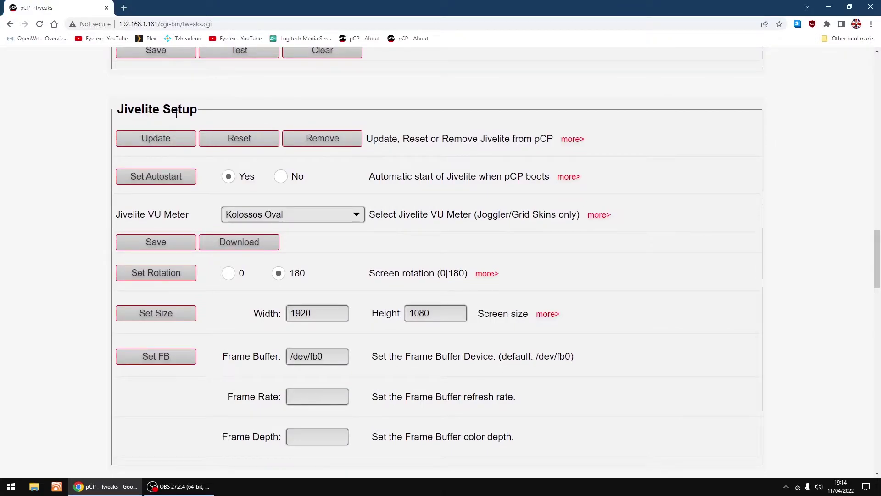
pyautogui.scroll(-1, 223, 218)
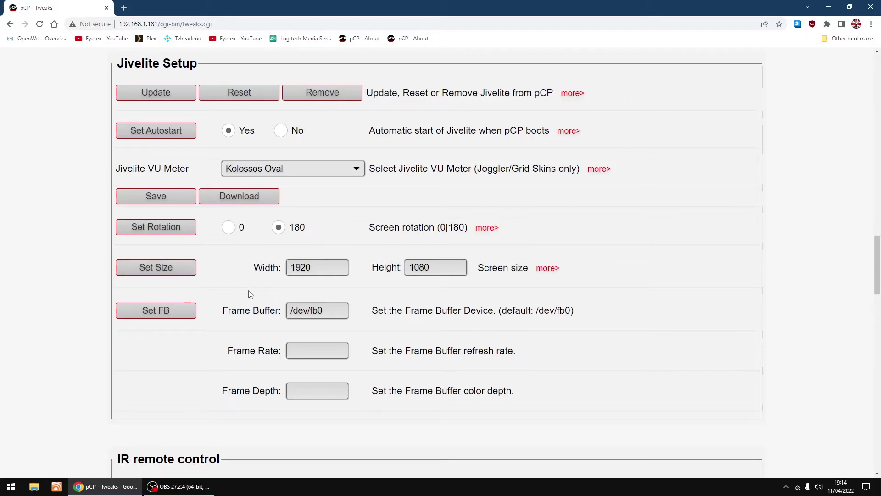
pyautogui.scroll(3, 231, 297)
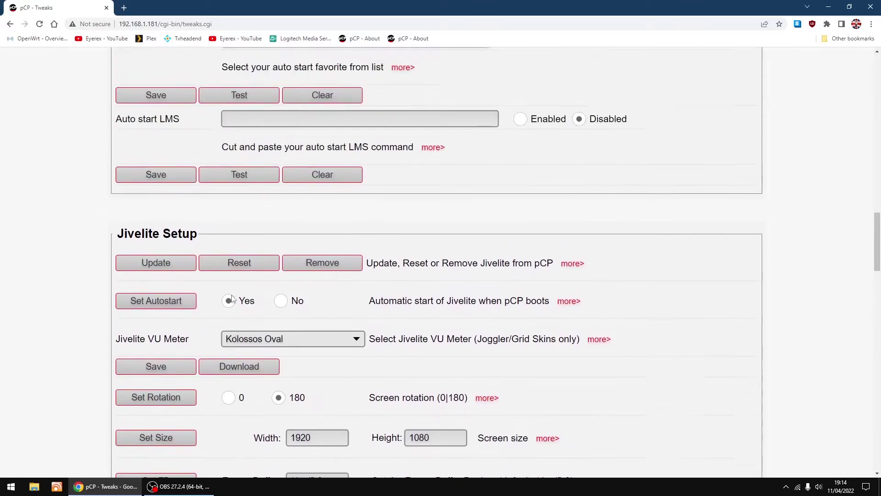
pyautogui.scroll(2, 231, 298)
pyautogui.scroll(3, 231, 298)
pyautogui.scroll(3, 232, 298)
pyautogui.scroll(5, 232, 297)
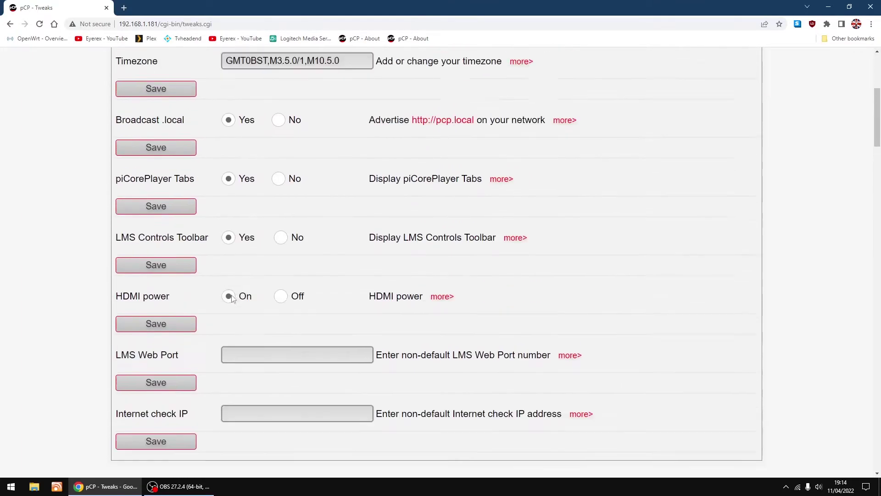
pyautogui.scroll(3, 231, 298)
pyautogui.scroll(1, 231, 297)
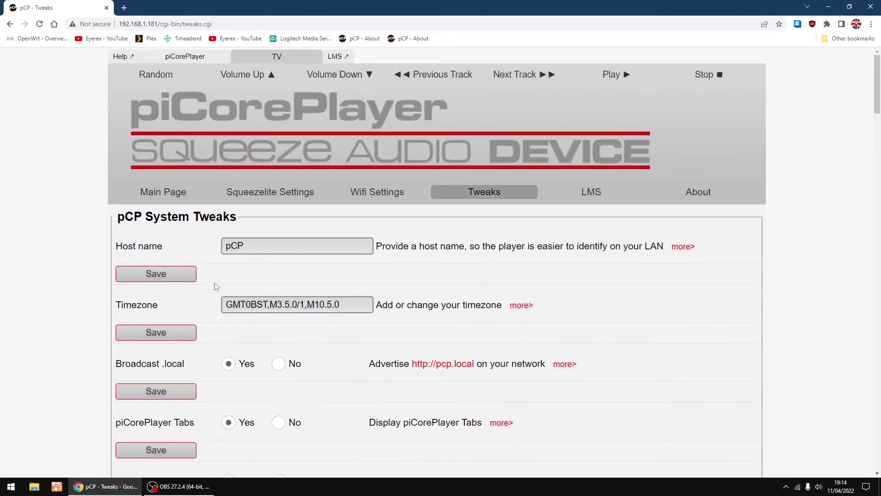
pyautogui.click(153, 194)
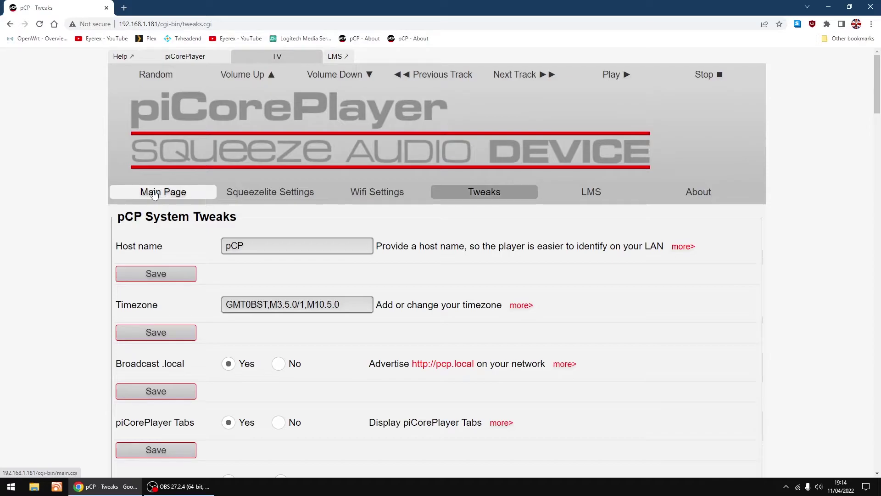
pyautogui.scroll(-1, 174, 287)
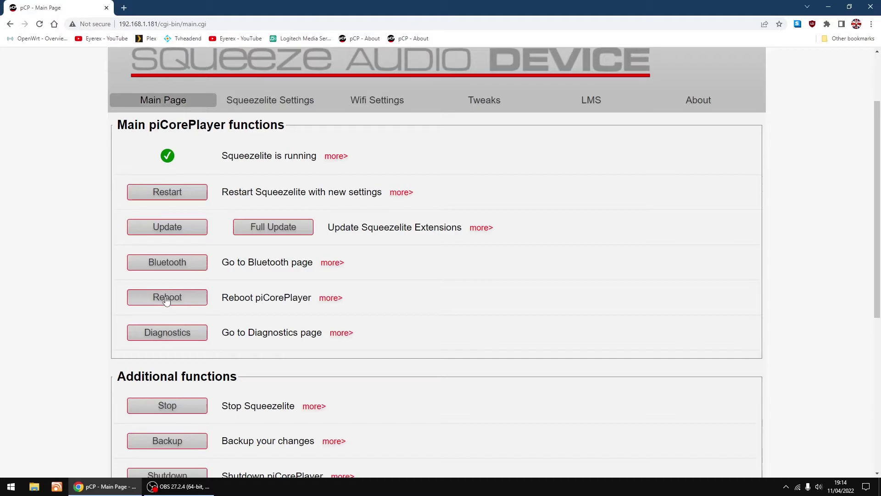
# - Reboot the TV player and confirm the 'Reboot TV?' prompt
pyautogui.click(169, 301)
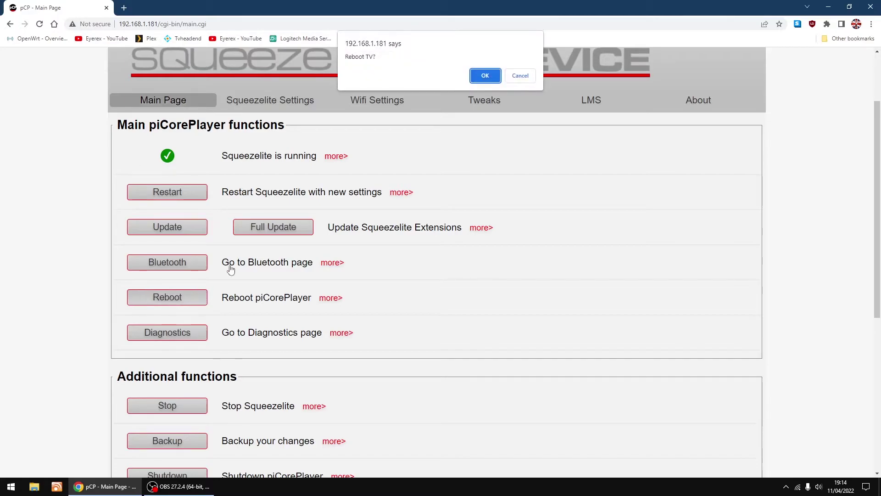
pyautogui.click(484, 77)
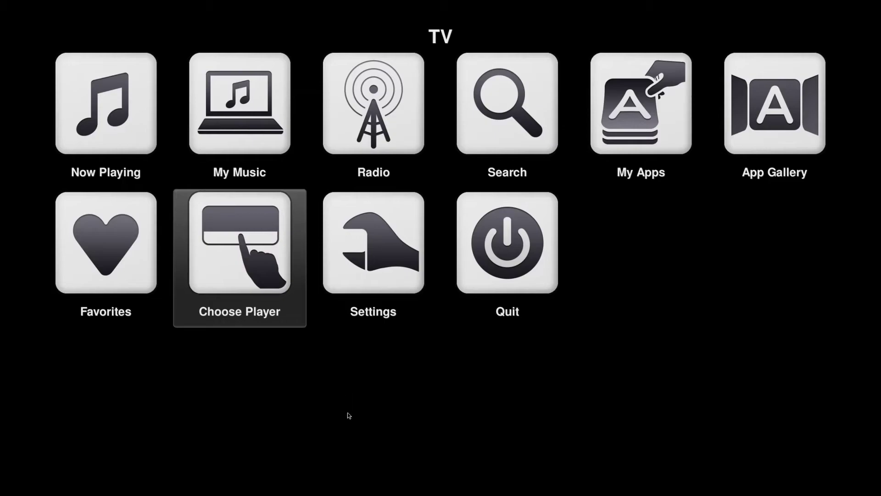
# - Go to Settings > Screen > Select Skin to pick Joggler Skin HD (1920x1080)
pyautogui.click(389, 276)
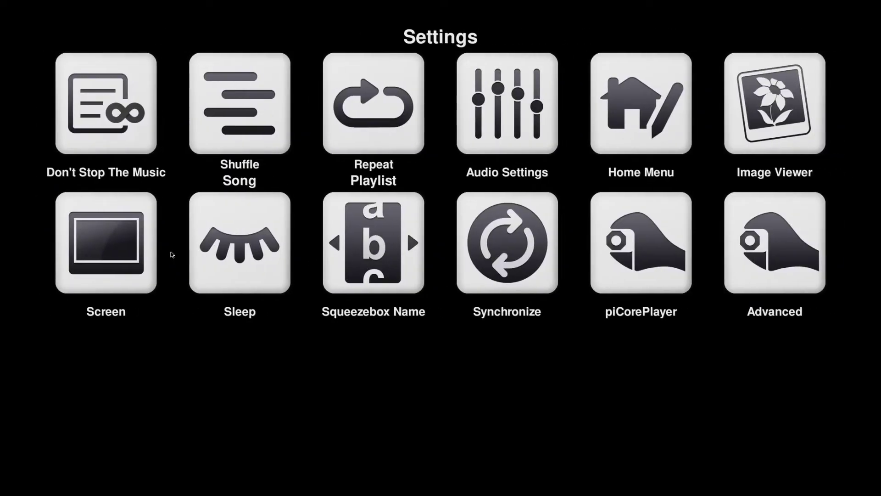
pyautogui.click(135, 262)
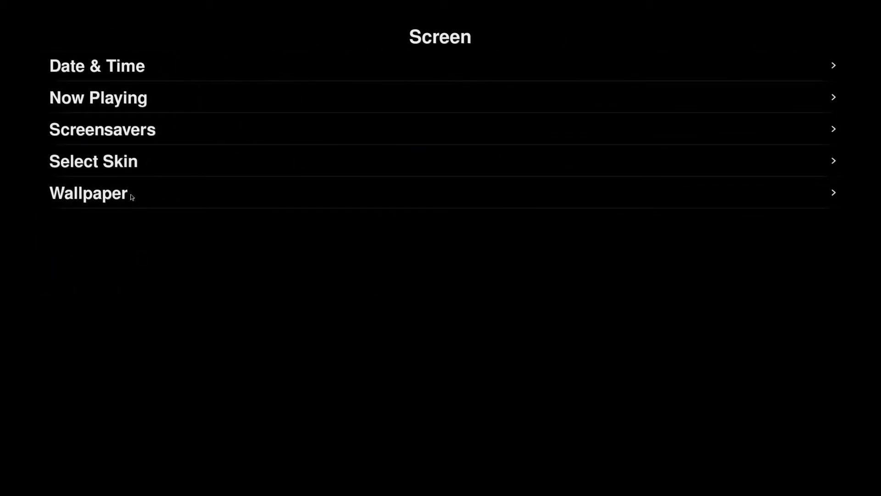
pyautogui.click(121, 167)
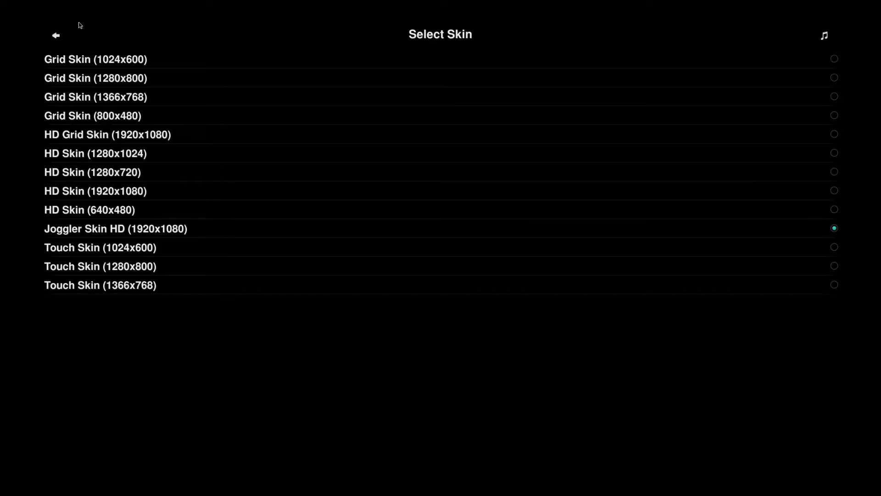
# - Back out three levels to the home menu
pyautogui.click(56, 35)
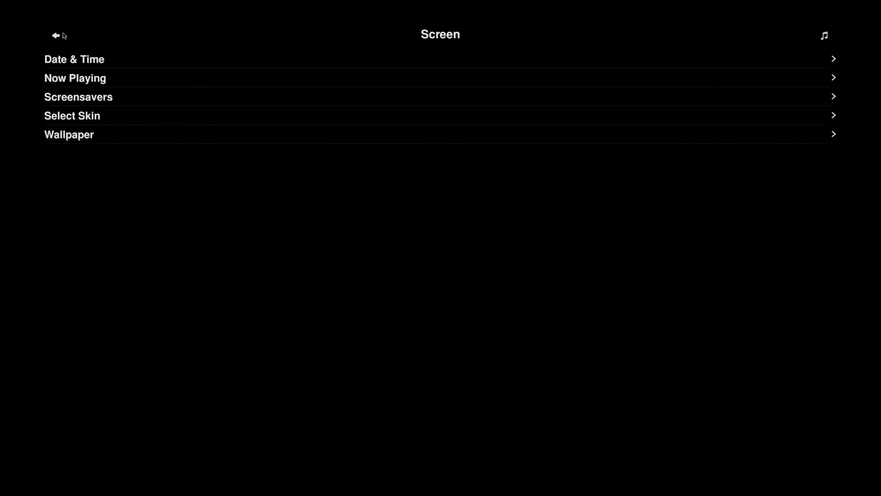
pyautogui.click(58, 38)
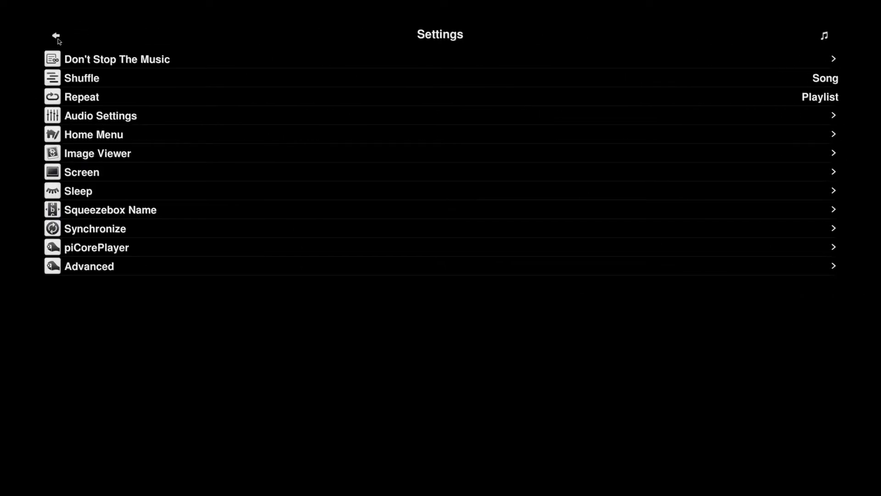
pyautogui.click(56, 36)
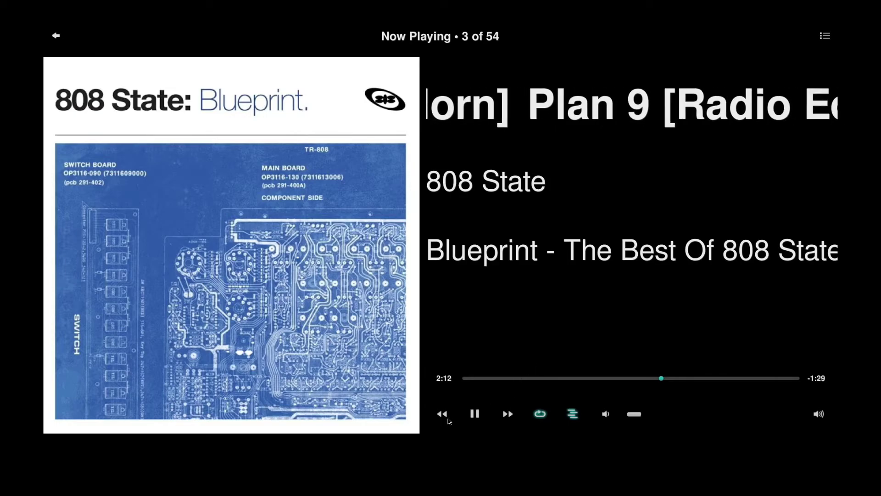
# - Skip ahead three tracks on Now Playing, then return to the home menu
pyautogui.click(509, 413)
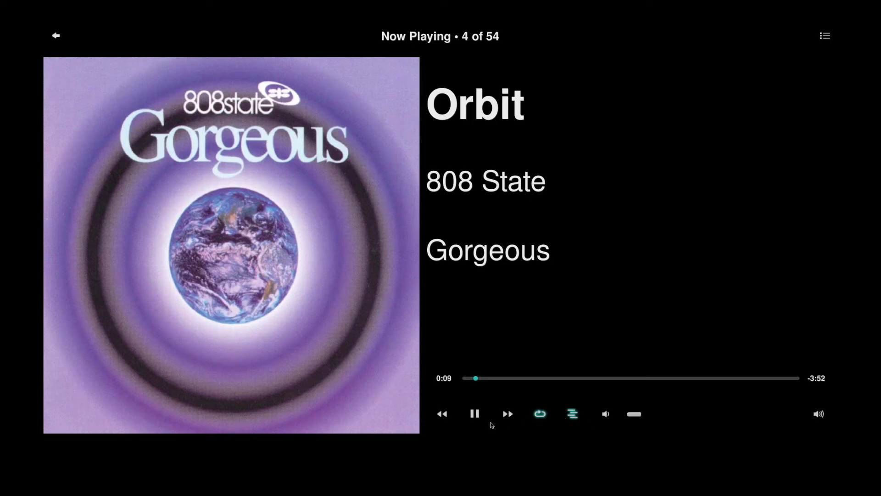
pyautogui.click(509, 416)
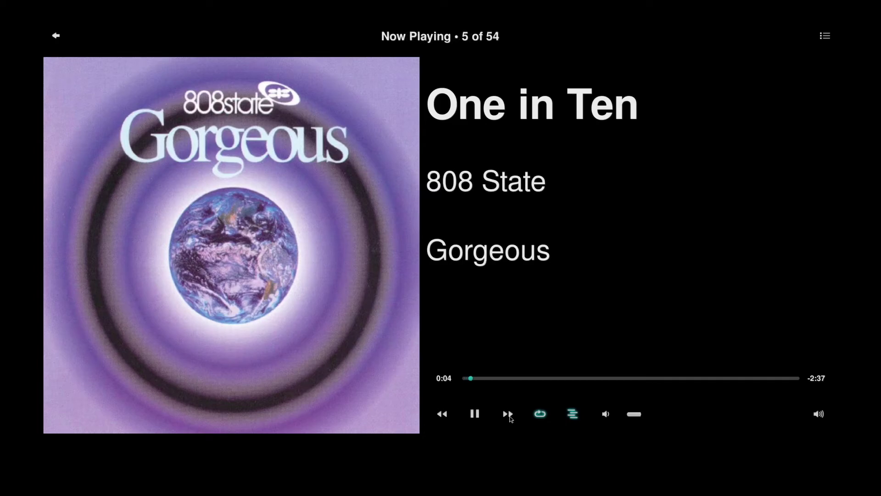
pyautogui.click(508, 414)
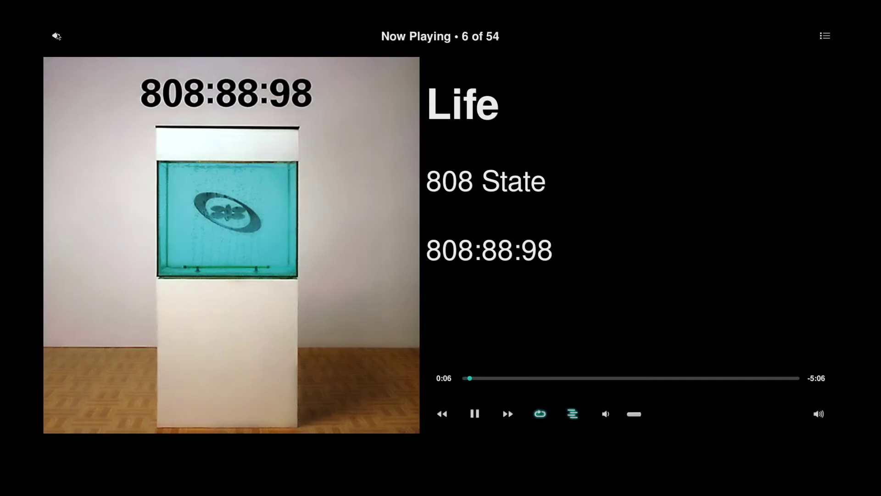
pyautogui.click(57, 35)
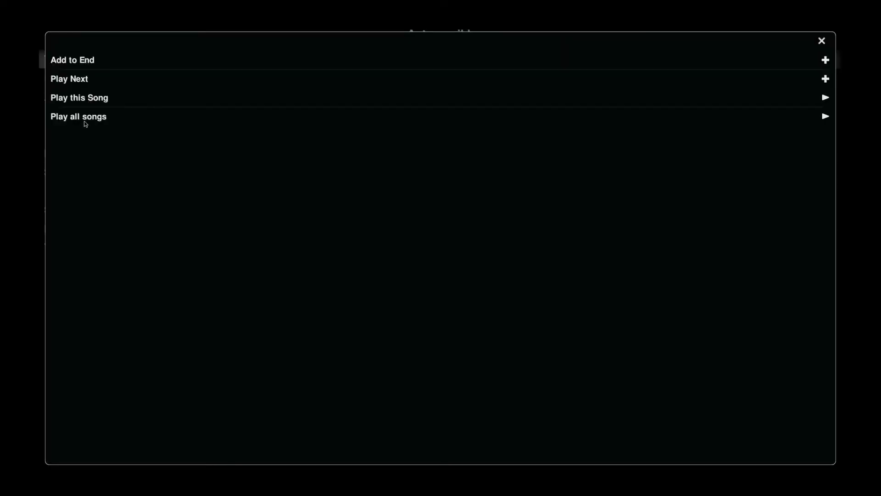
# - Choose 'Play all songs' to play Automanikk from 'To the Other Side' on Now Playing
pyautogui.click(84, 117)
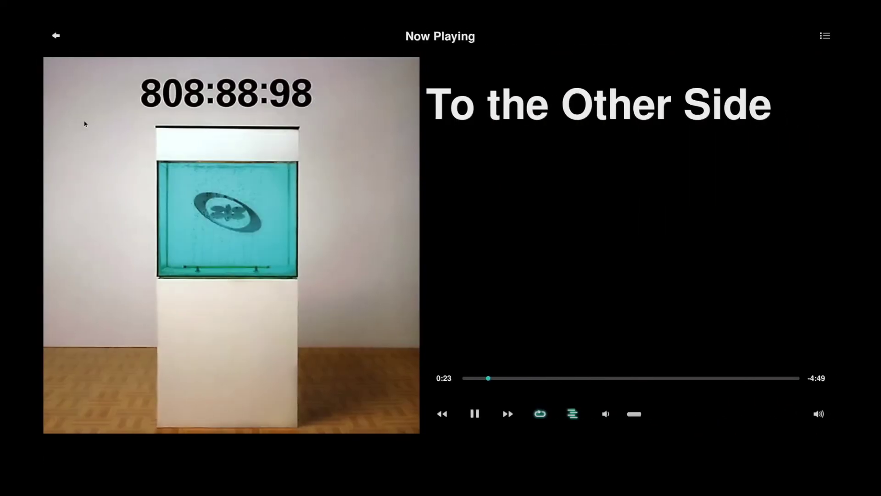